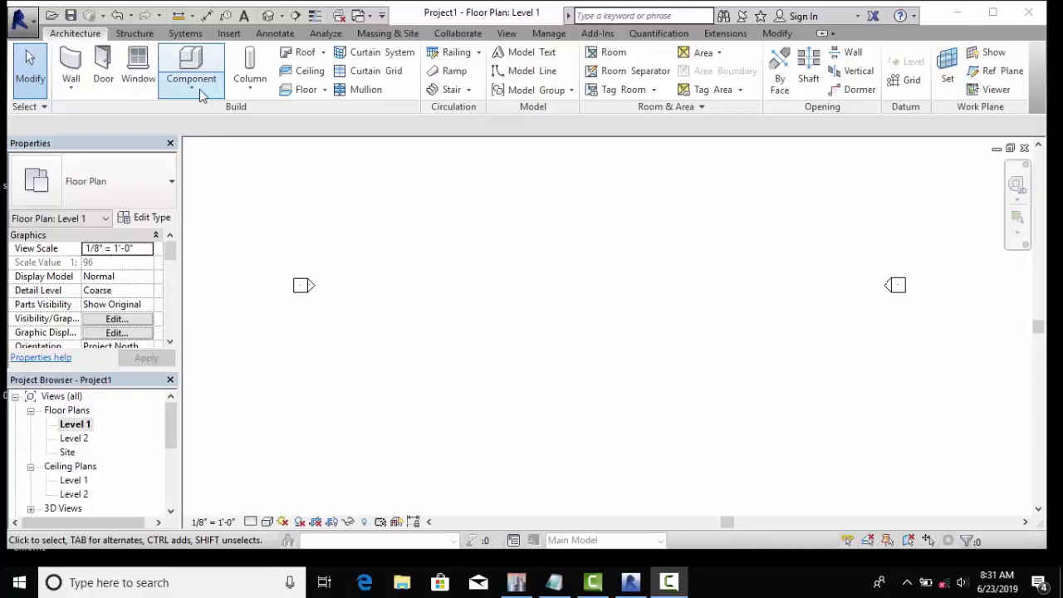
- Create a Model In-Place component in the Casework category, keeping the name 'Casework 1'
left_click(199, 89)
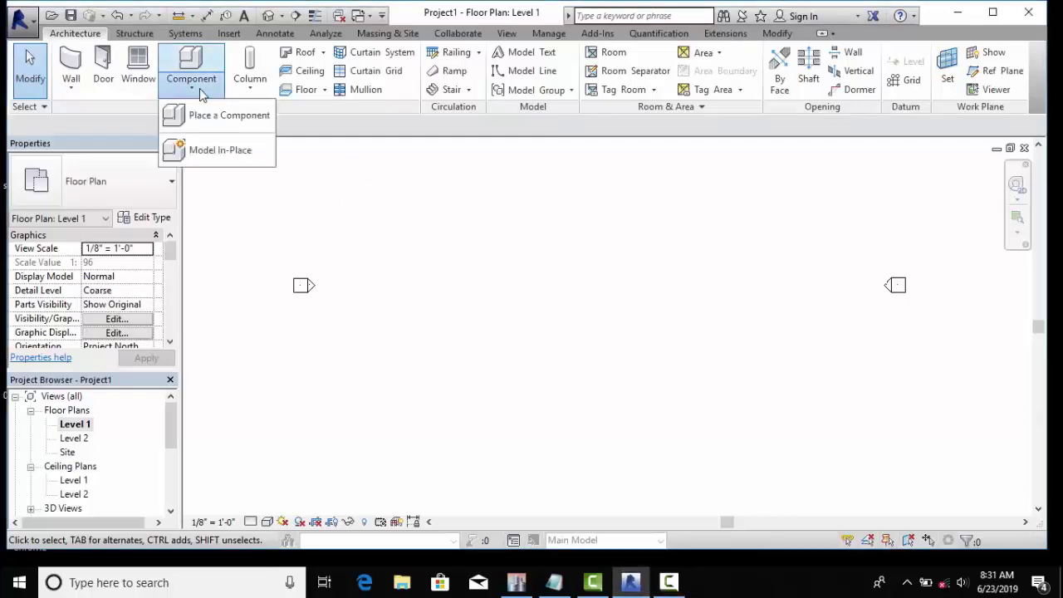
left_click(224, 153)
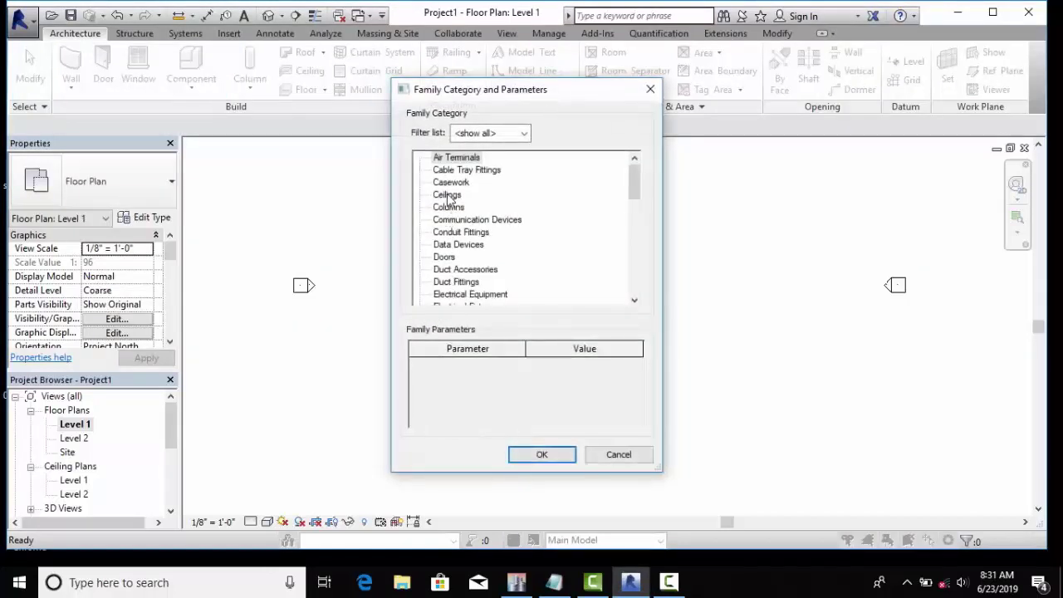
left_click(456, 187)
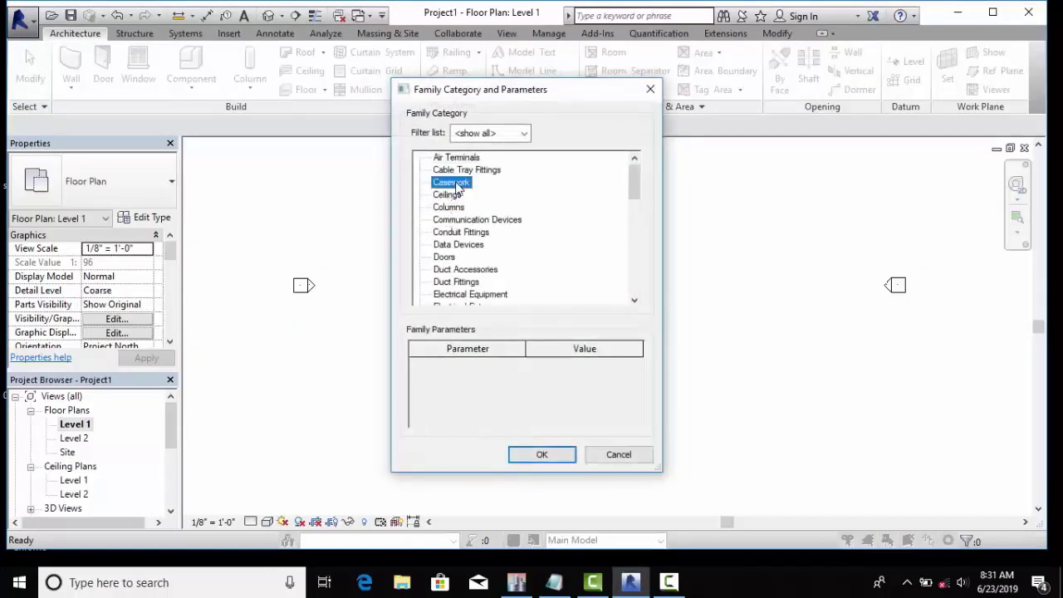
left_click(541, 456)
left_click(525, 311)
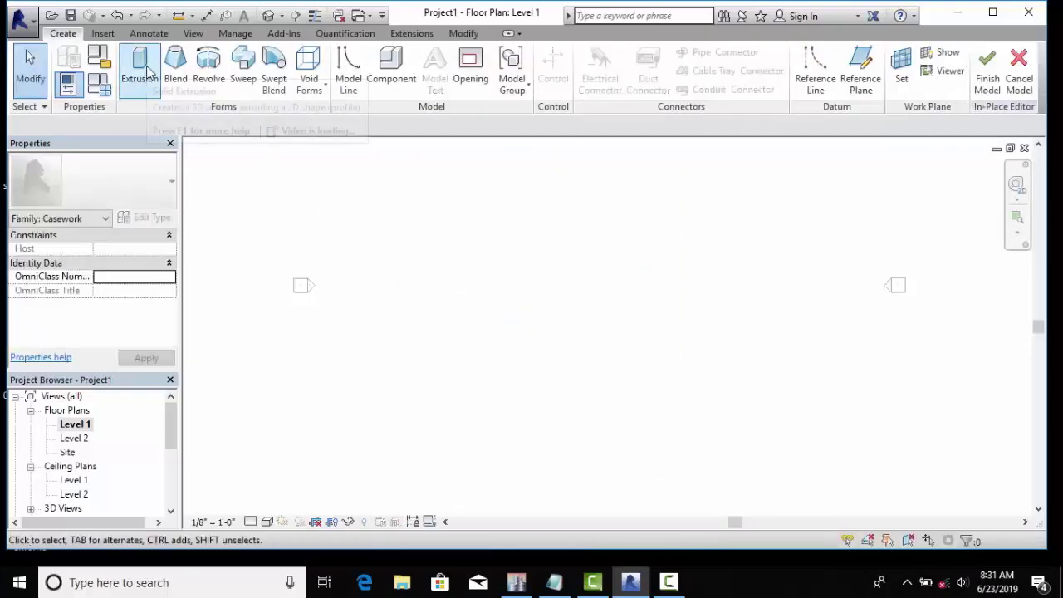
- Sketch a 20'-6" by 11'-6" rectangle for a new solid extrusion
left_click(139, 66)
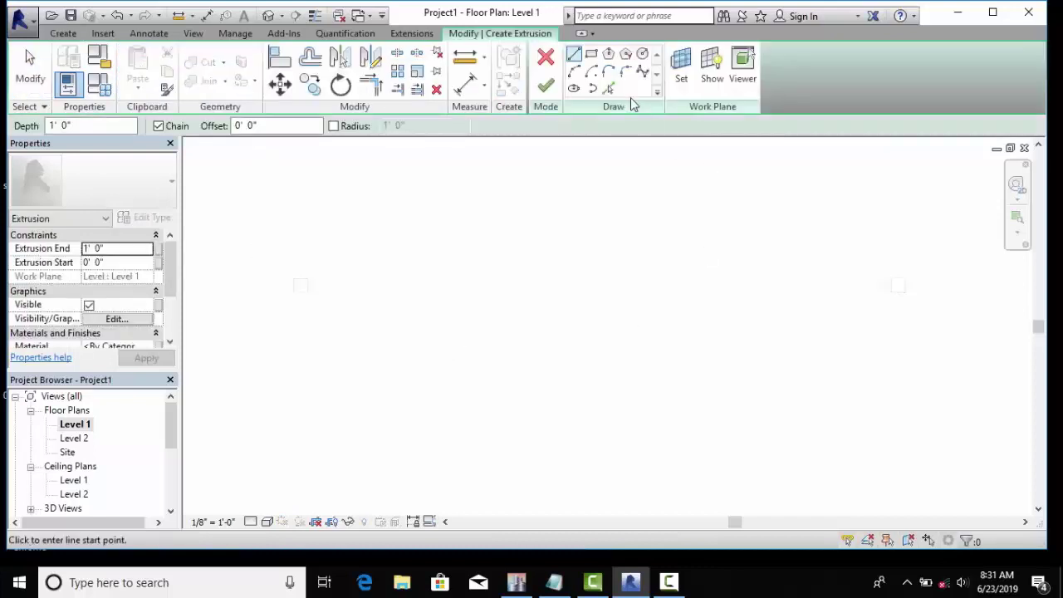
left_click(592, 53)
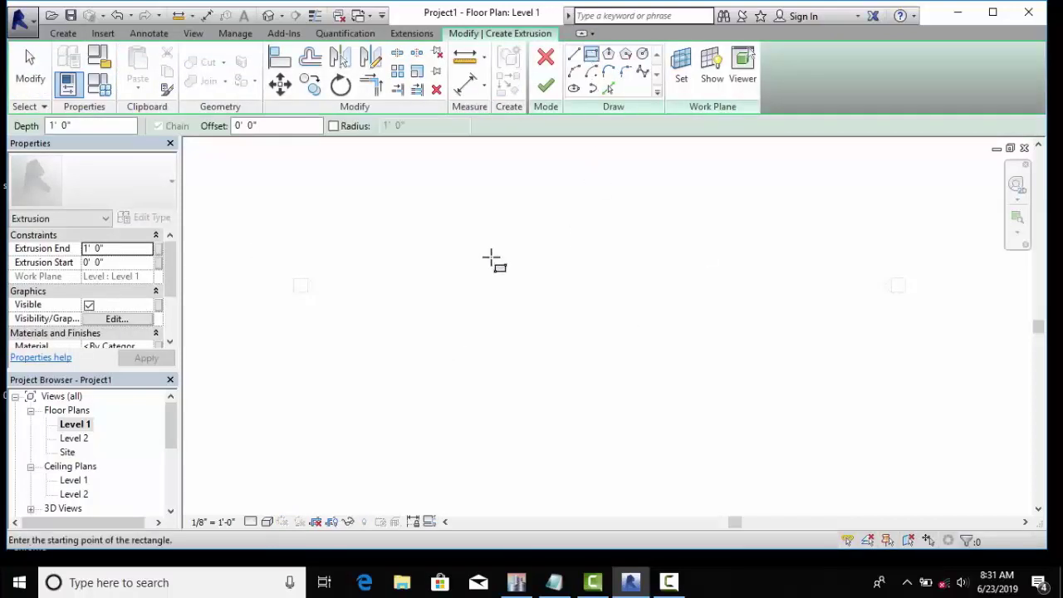
left_click(443, 288)
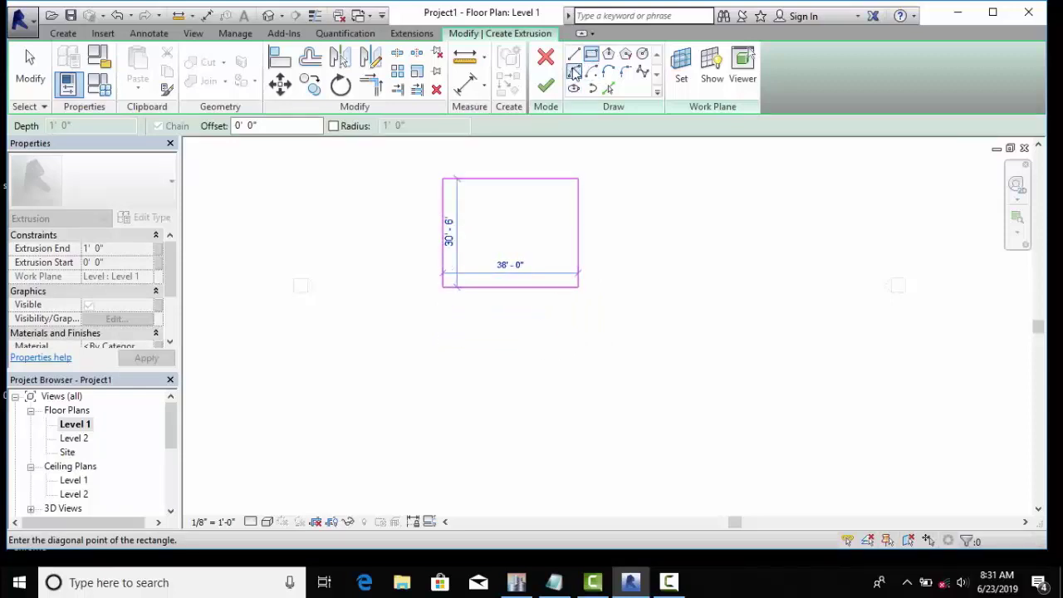
left_click(515, 328)
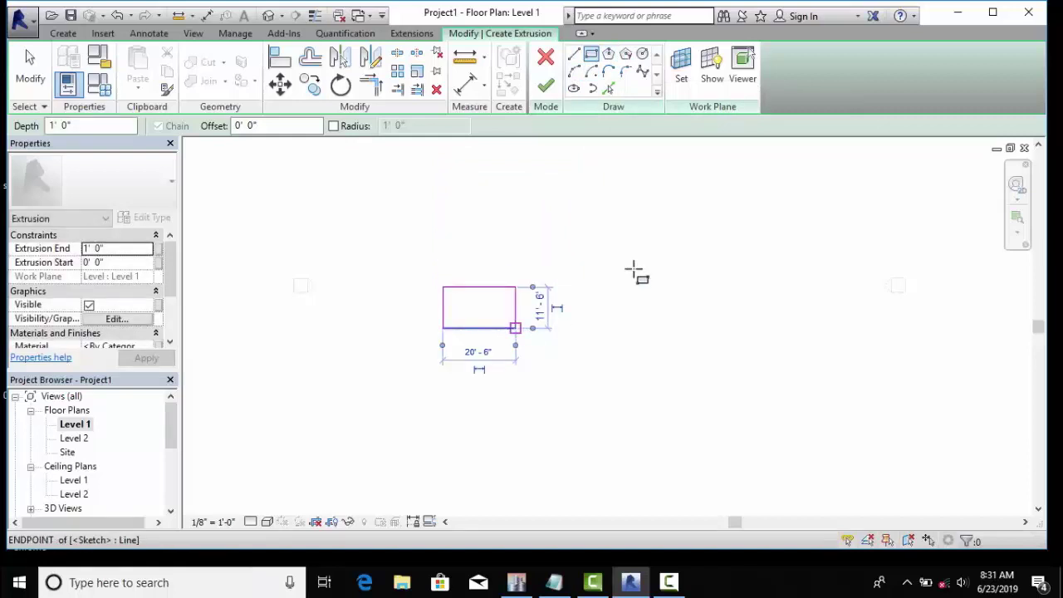
right_click(559, 203)
left_click(571, 213)
right_click(570, 209)
left_click(581, 216)
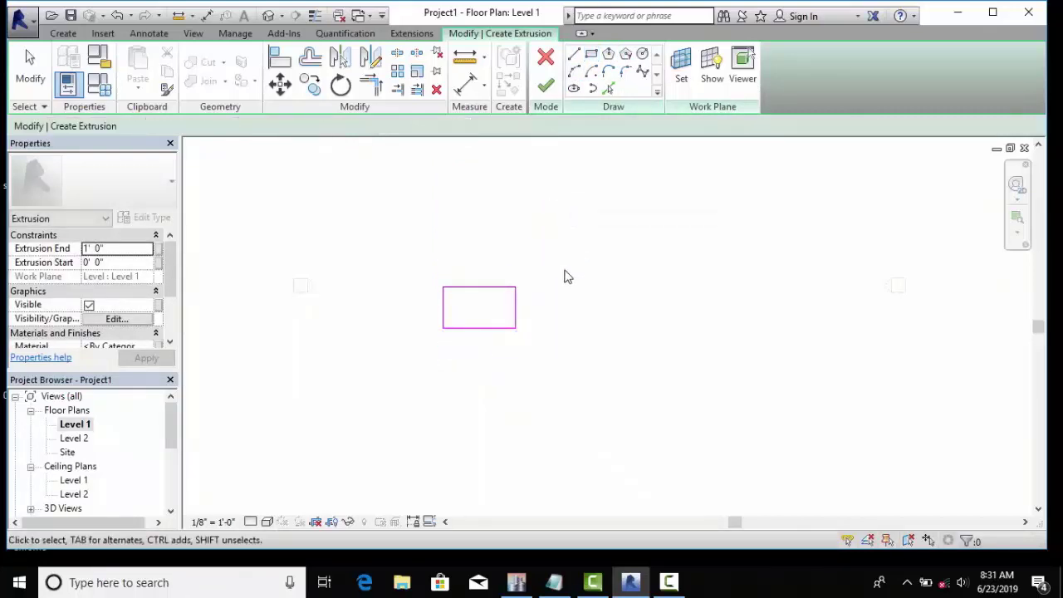
- Finish the sketch, set the extrusion depth to 10', and finish the model
left_click_drag(556, 257, 413, 368)
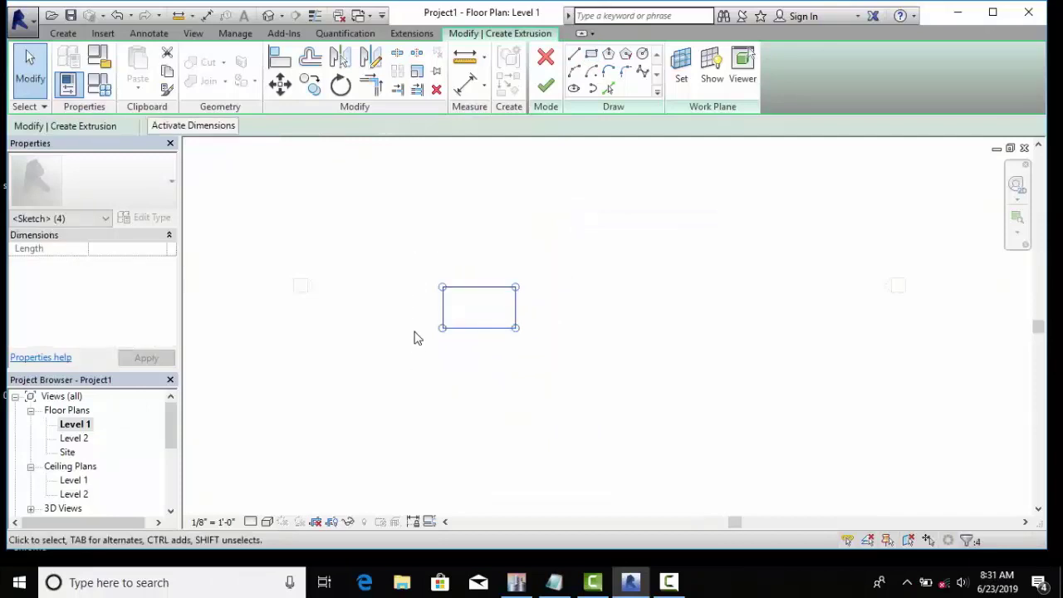
left_click(546, 87)
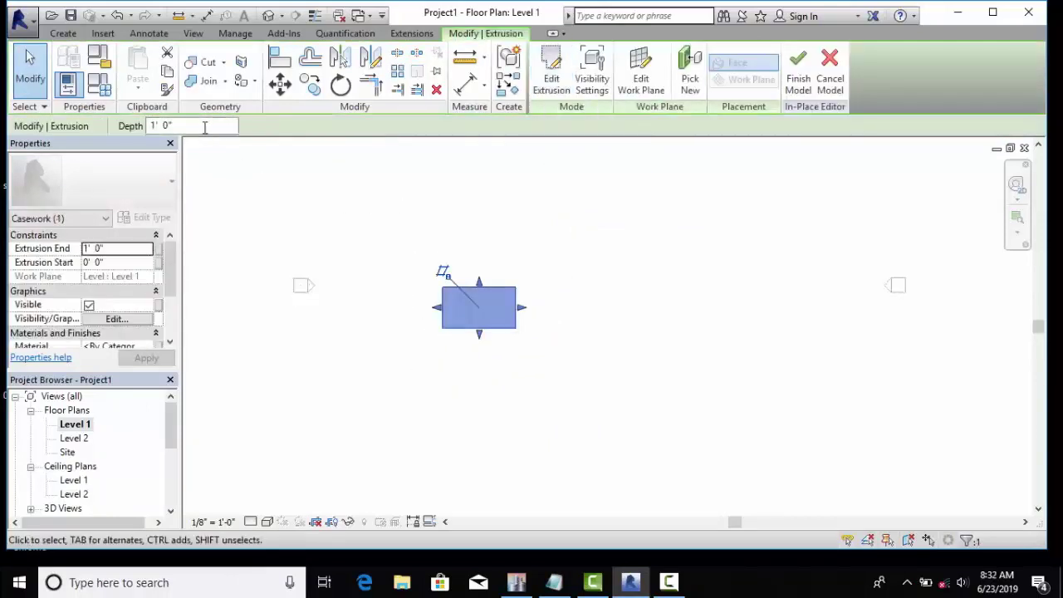
left_click_drag(205, 126, 136, 125)
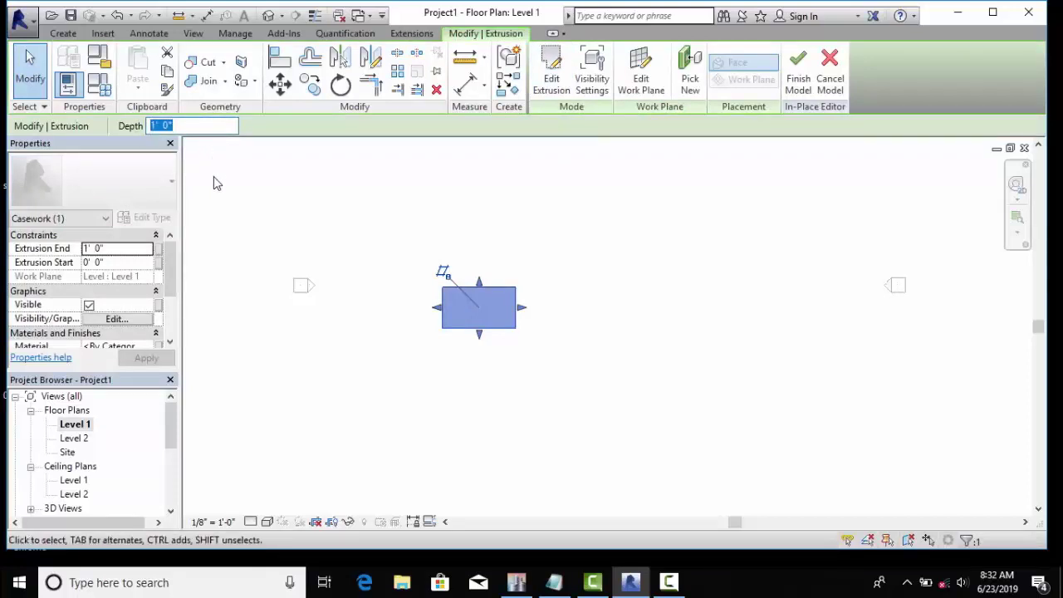
type("10")
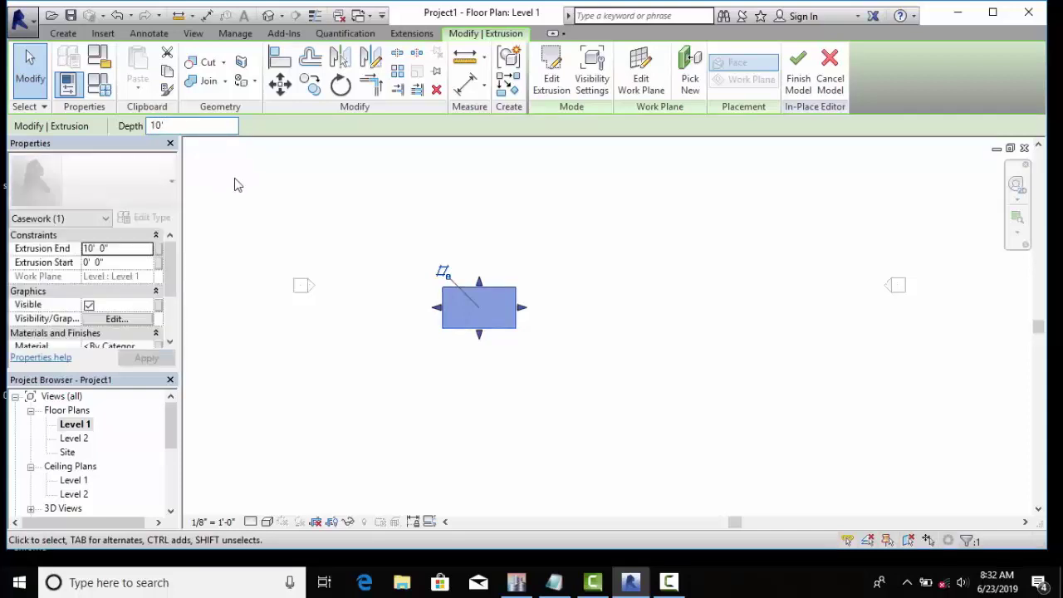
left_click(798, 68)
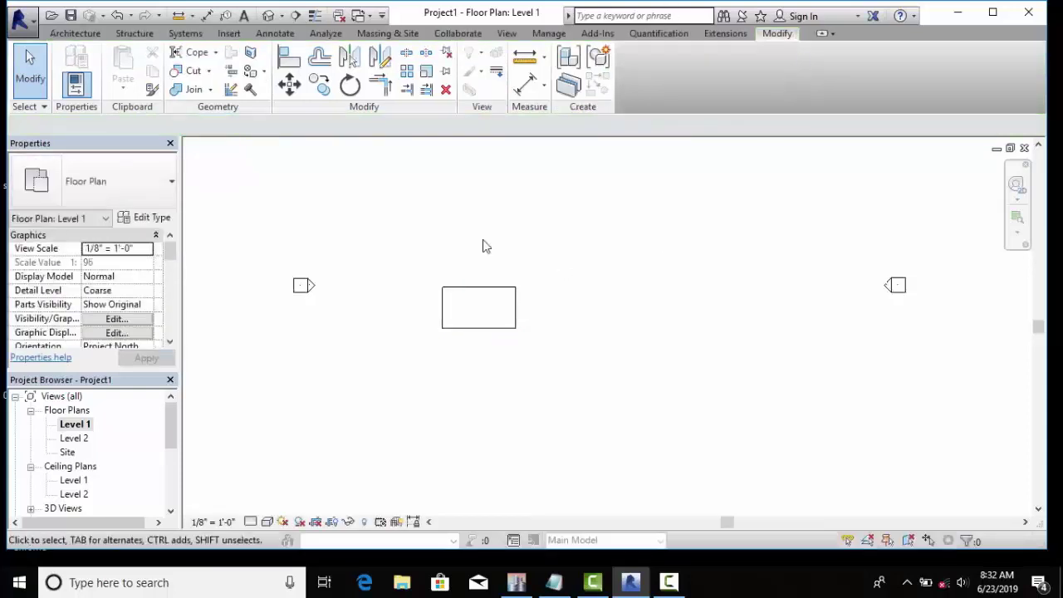
- Switch to the default 3D view
left_click(507, 33)
left_click(452, 73)
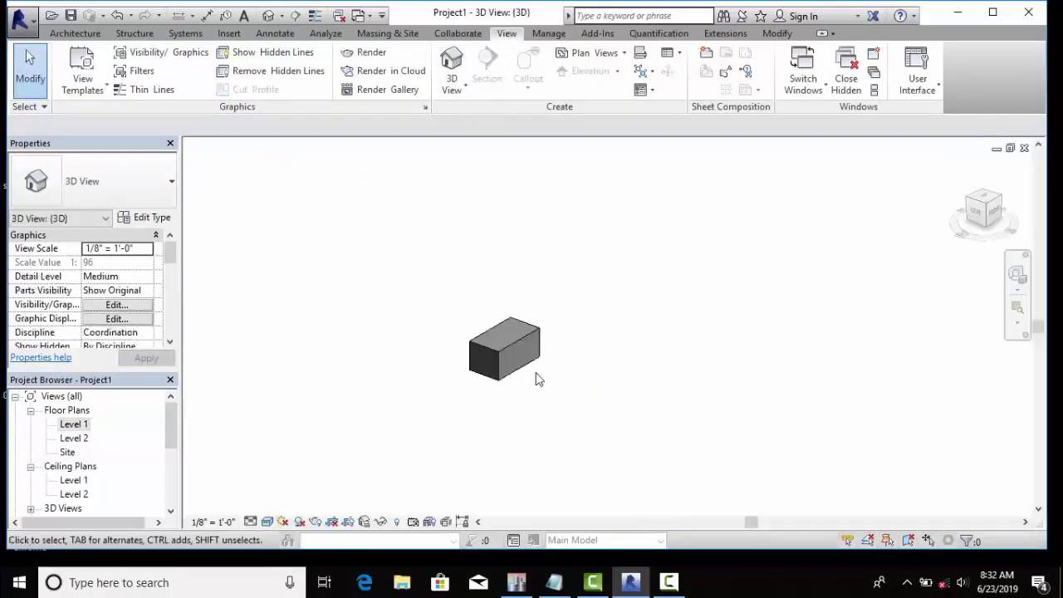
middle_click_drag(525, 350, 478, 315)
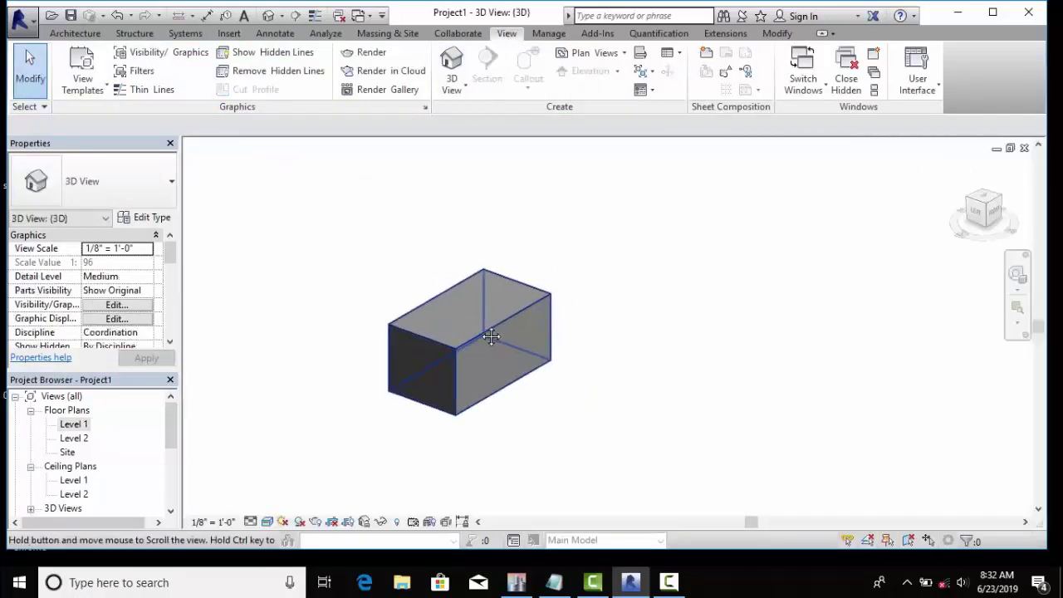
- Drag the box's top shape handle upward to make it a tall block, then reframe it
left_click(480, 325)
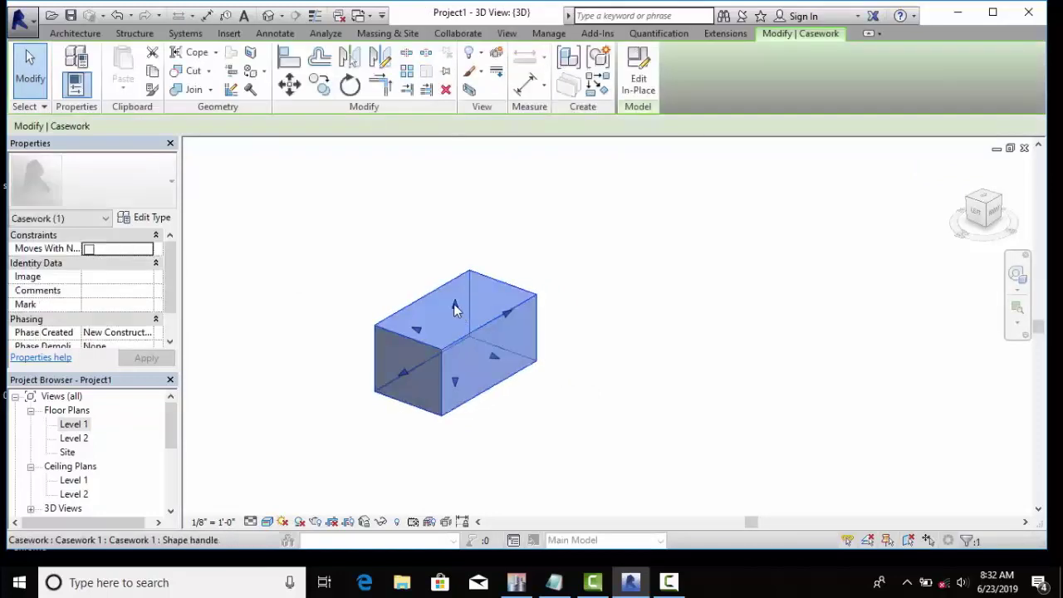
left_click_drag(453, 303, 453, 170)
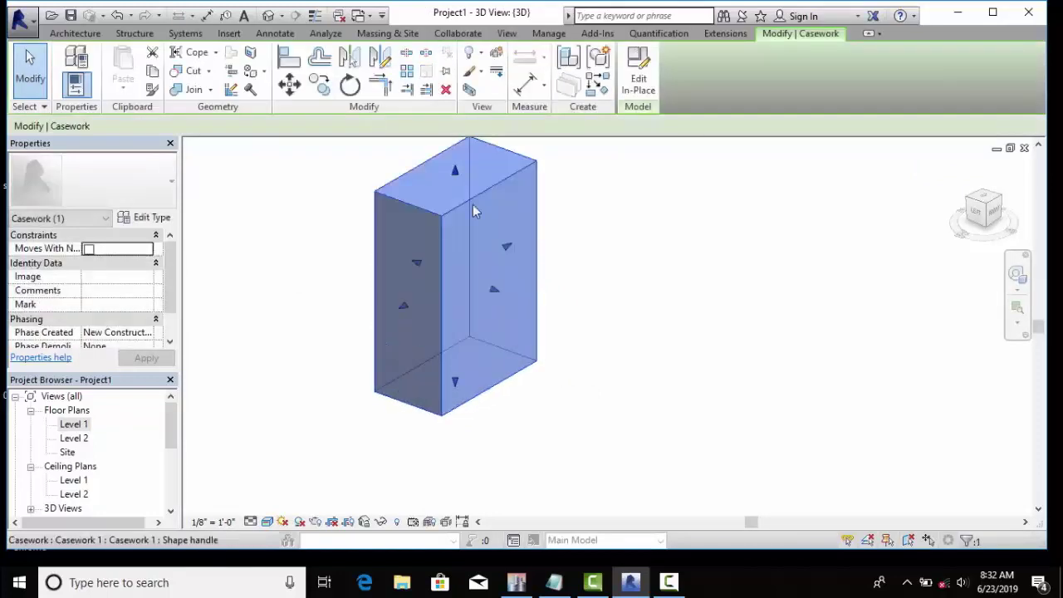
left_click(619, 249)
middle_click_drag(620, 297, 610, 318)
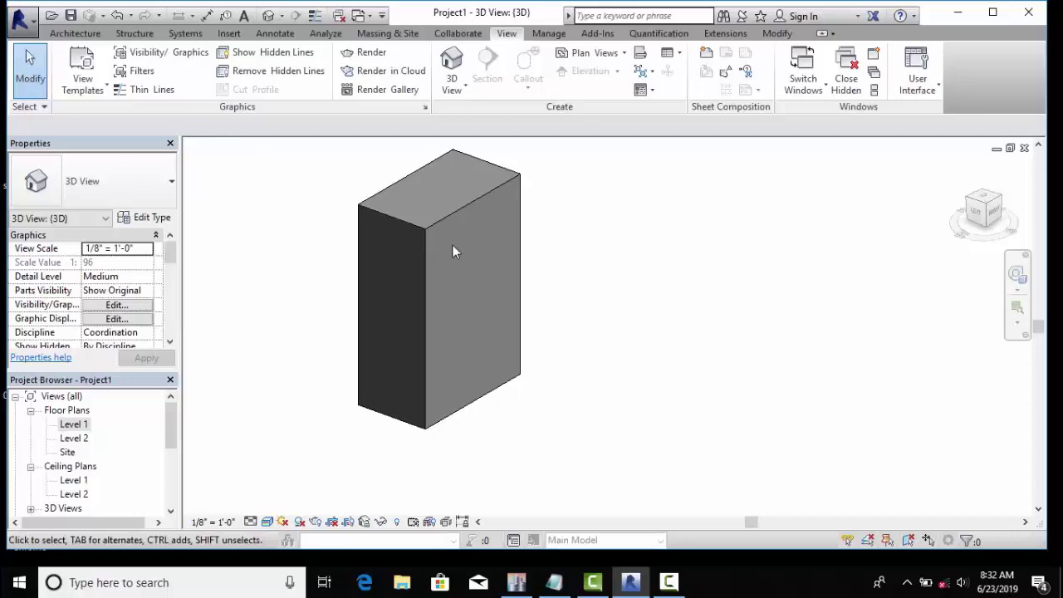
scroll(453, 245, "up", 3)
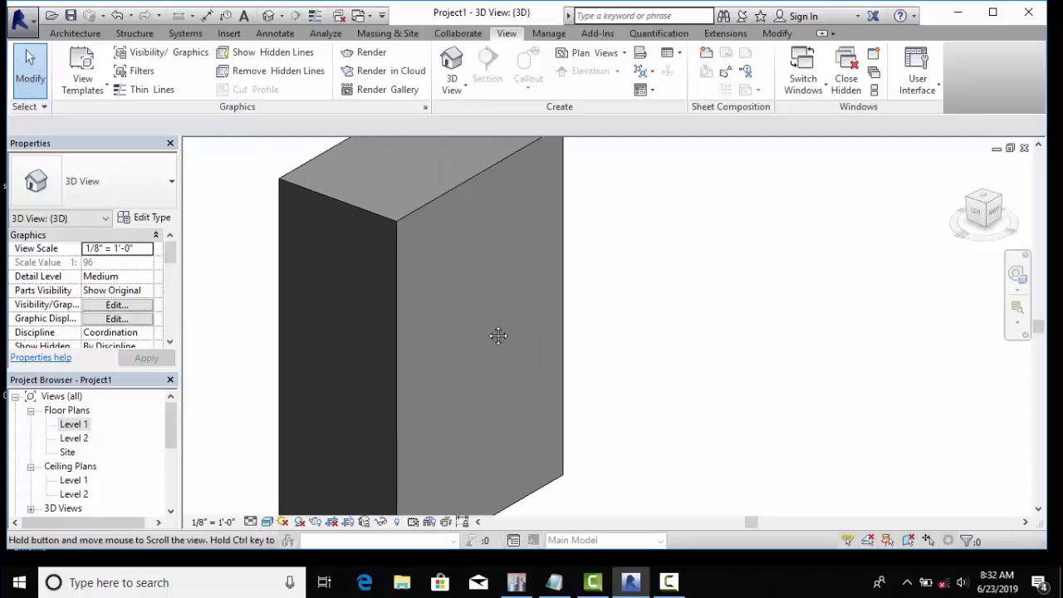
middle_click_drag(498, 336, 484, 274)
scroll(447, 376, "down", 3)
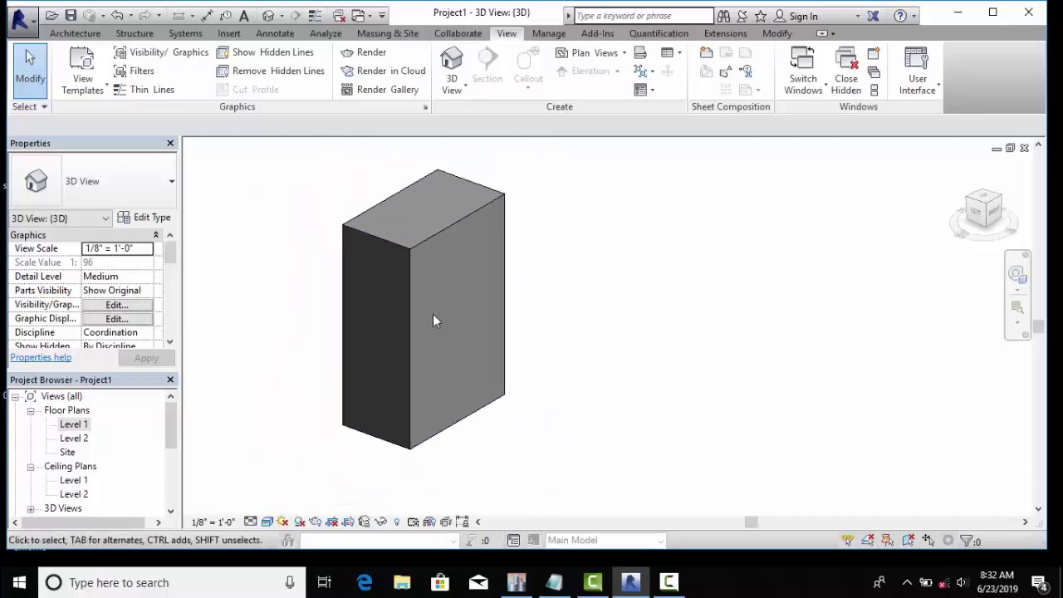
- Edit Casework 1 in place and select its extrusion
left_click(74, 34)
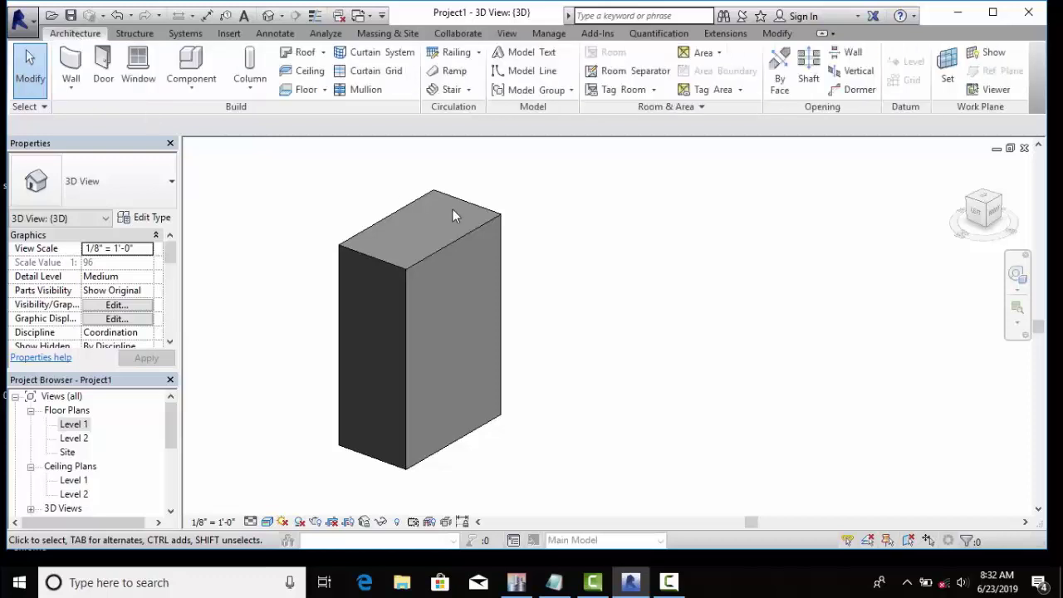
left_click(462, 242)
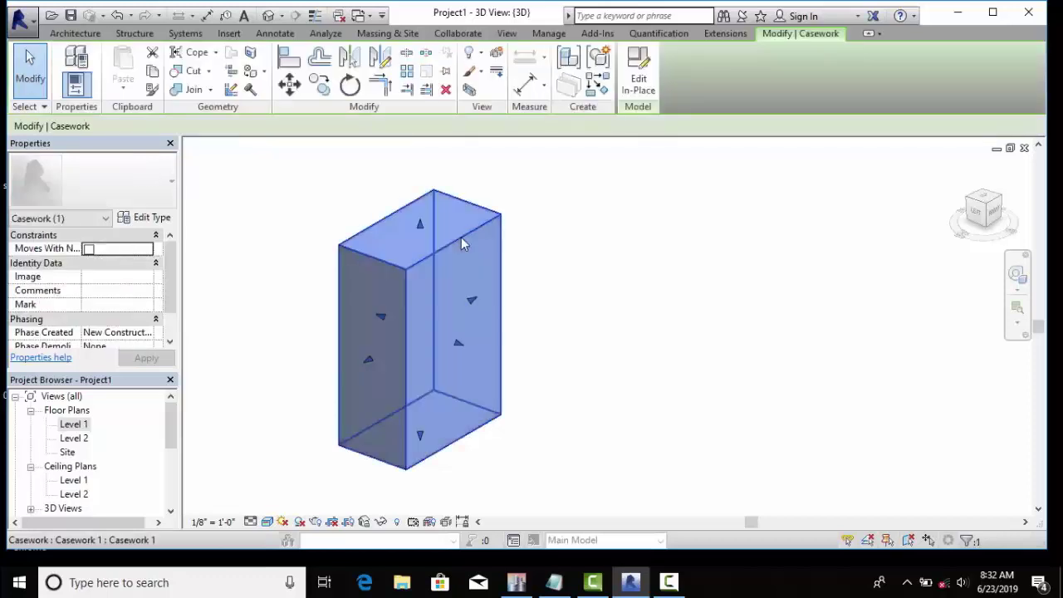
left_click(638, 79)
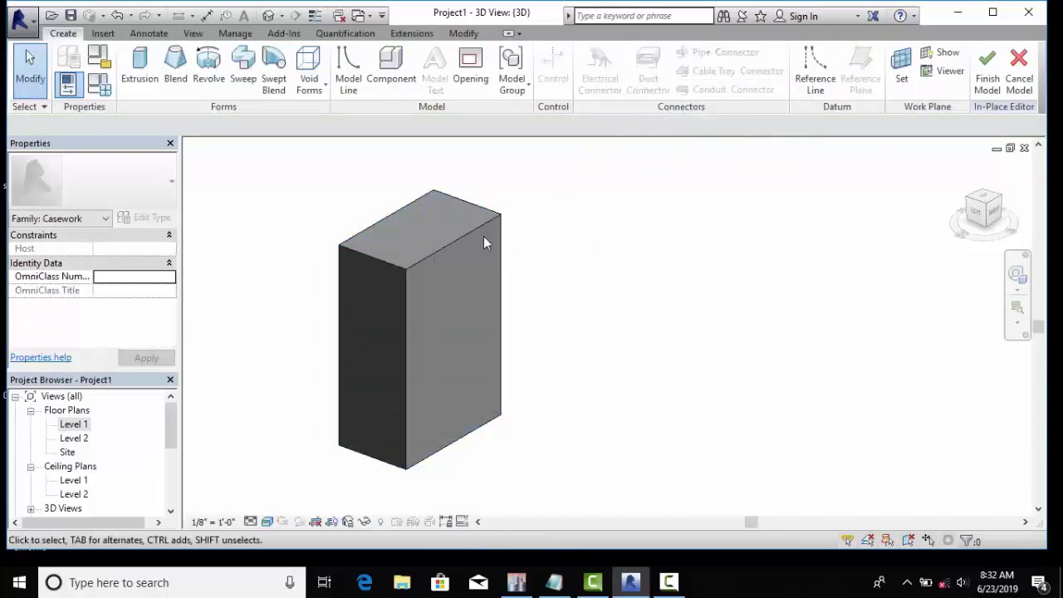
left_click(481, 231)
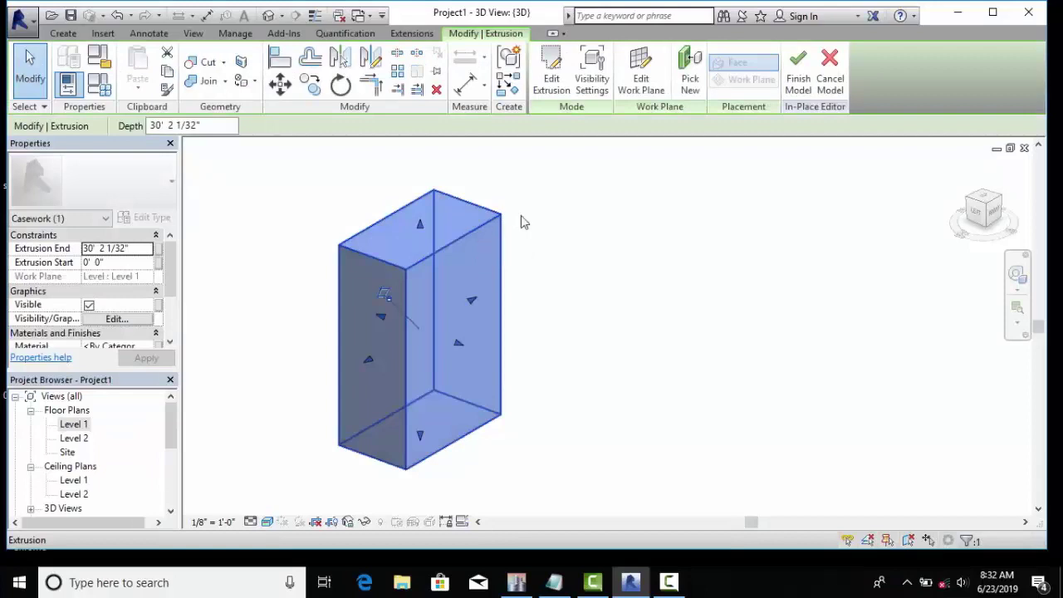
- Start a void extrusion from the Void Forms list
left_click(63, 33)
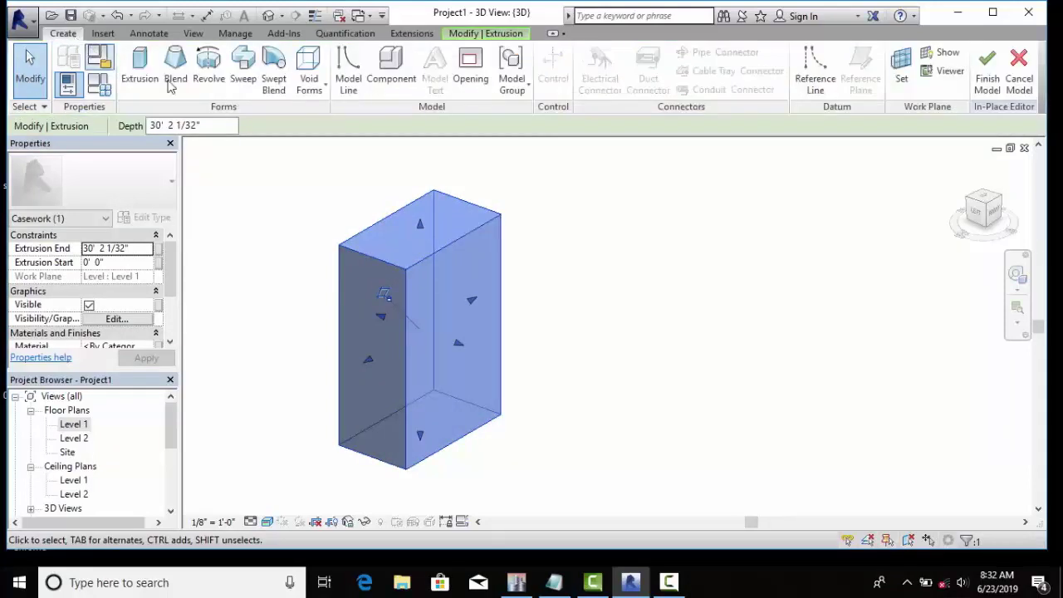
left_click(321, 90)
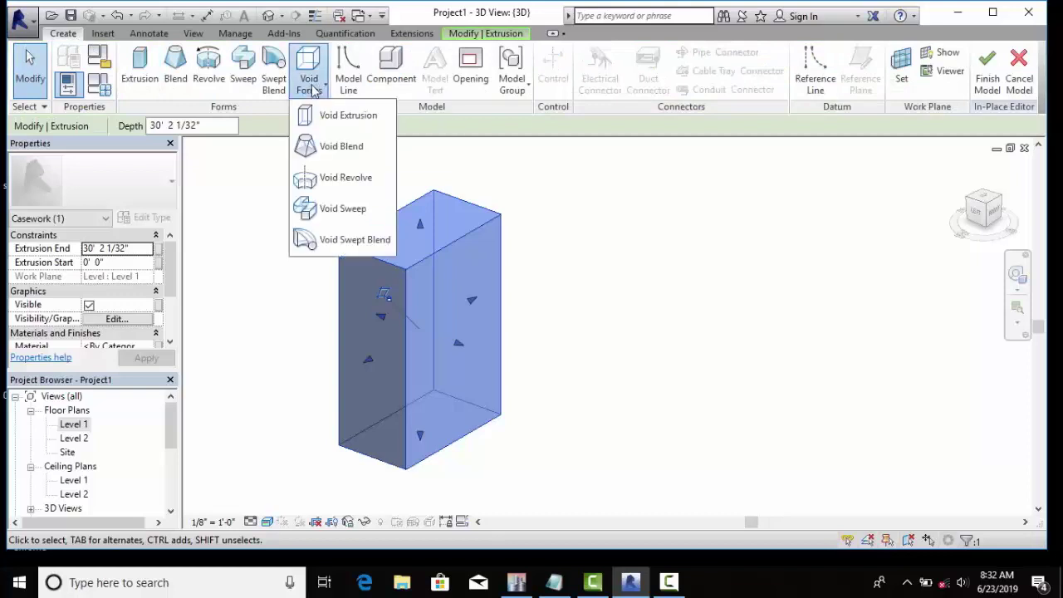
left_click(337, 118)
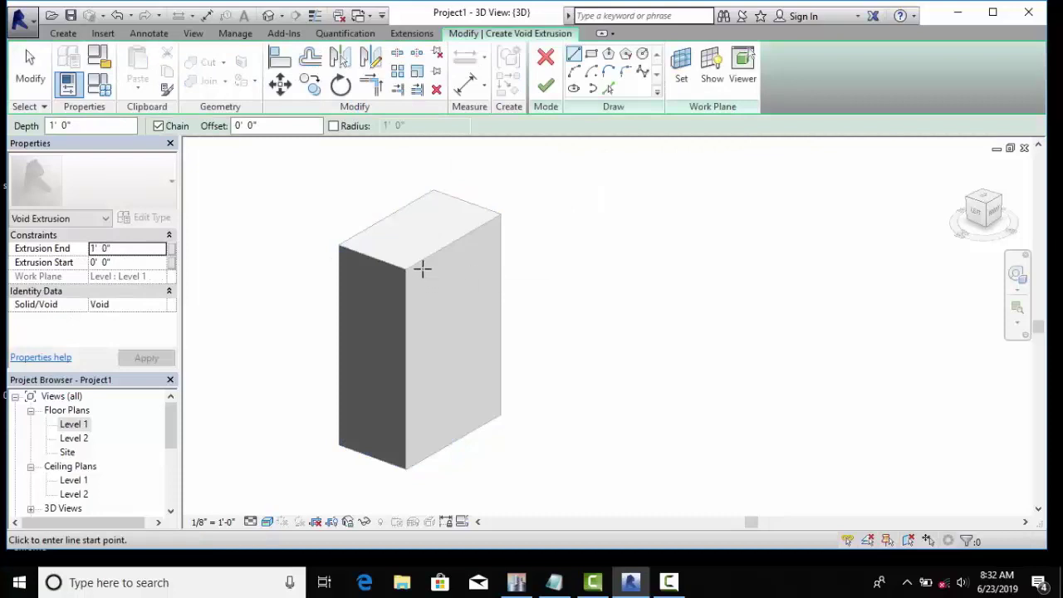
middle_click_drag(453, 278, 429, 258)
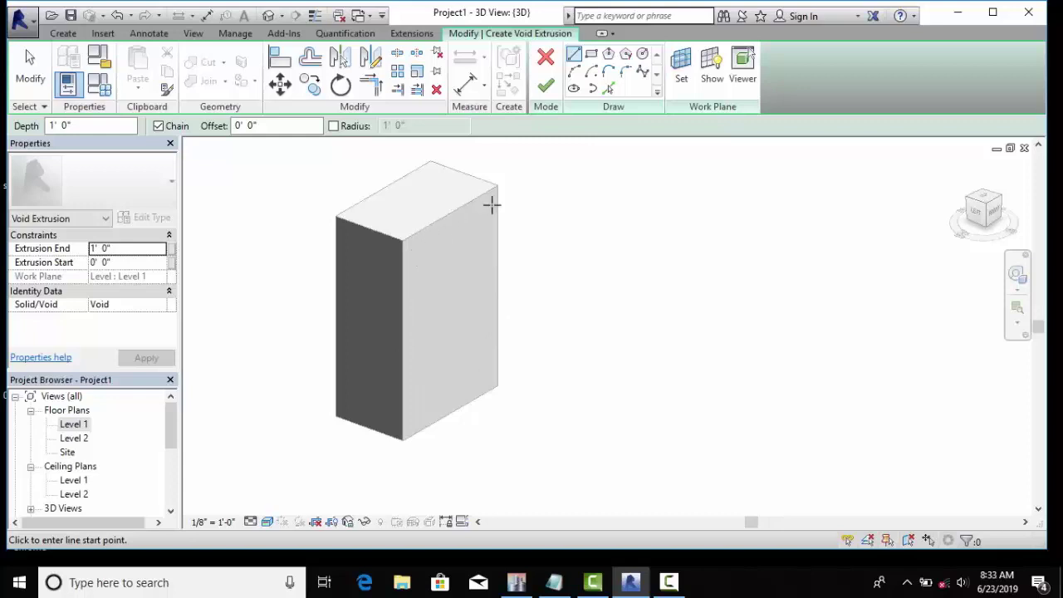
- Set the sketch work plane by picking the box's right-hand face
left_click(711, 70)
left_click(677, 70)
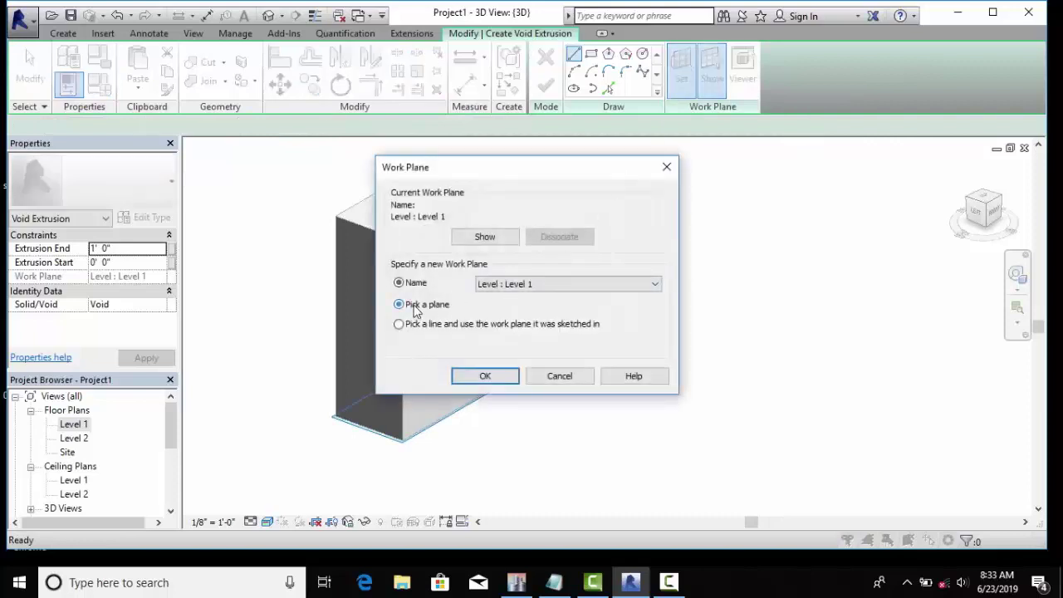
left_click(414, 309)
left_click(485, 376)
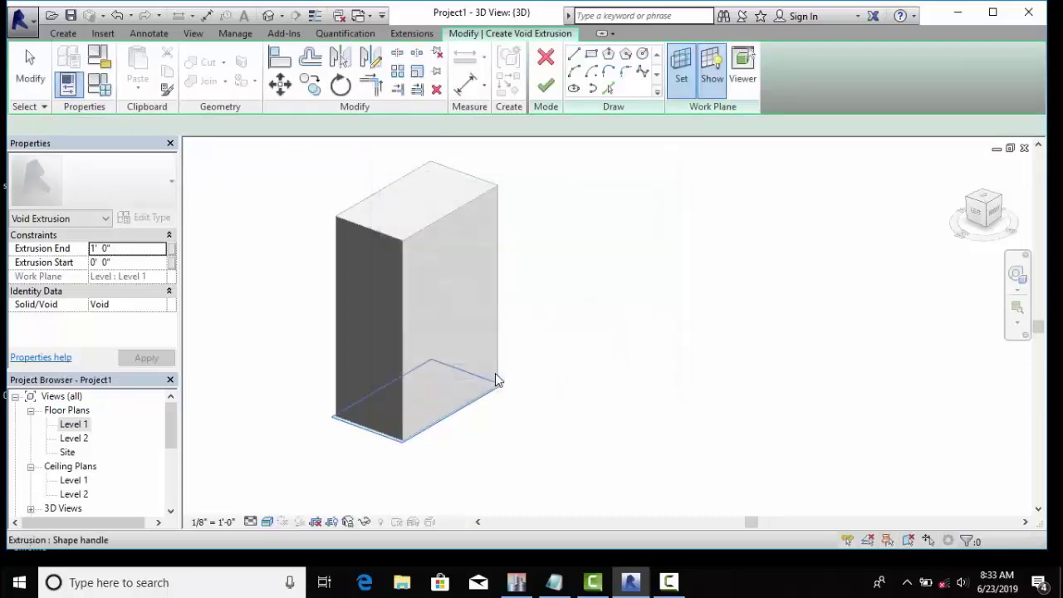
left_click(451, 213)
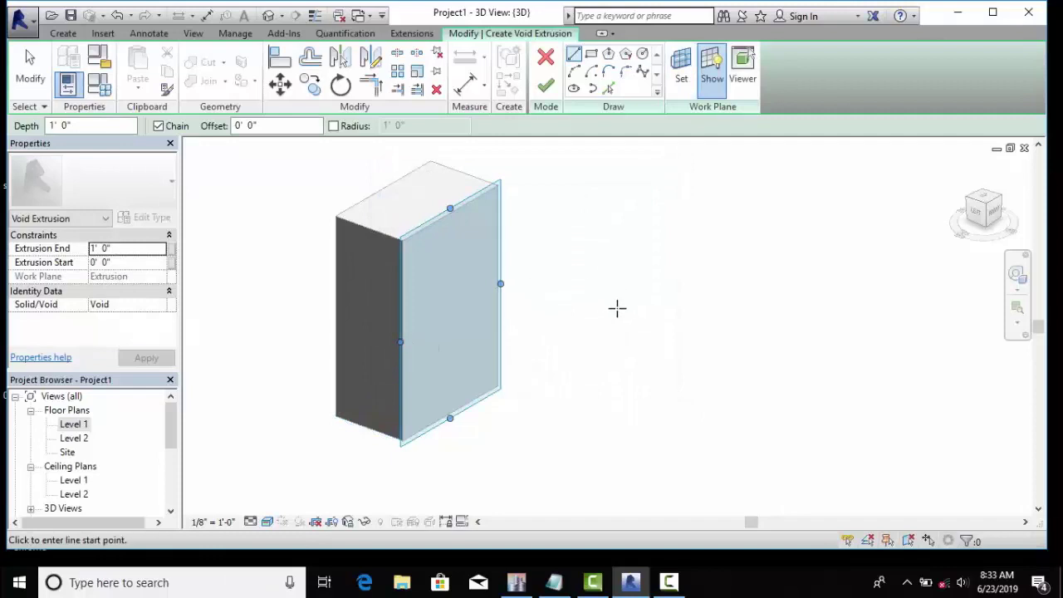
- Draw three stacked 18'-6"-wide rectangles edge to edge across the picked face
left_click(590, 54)
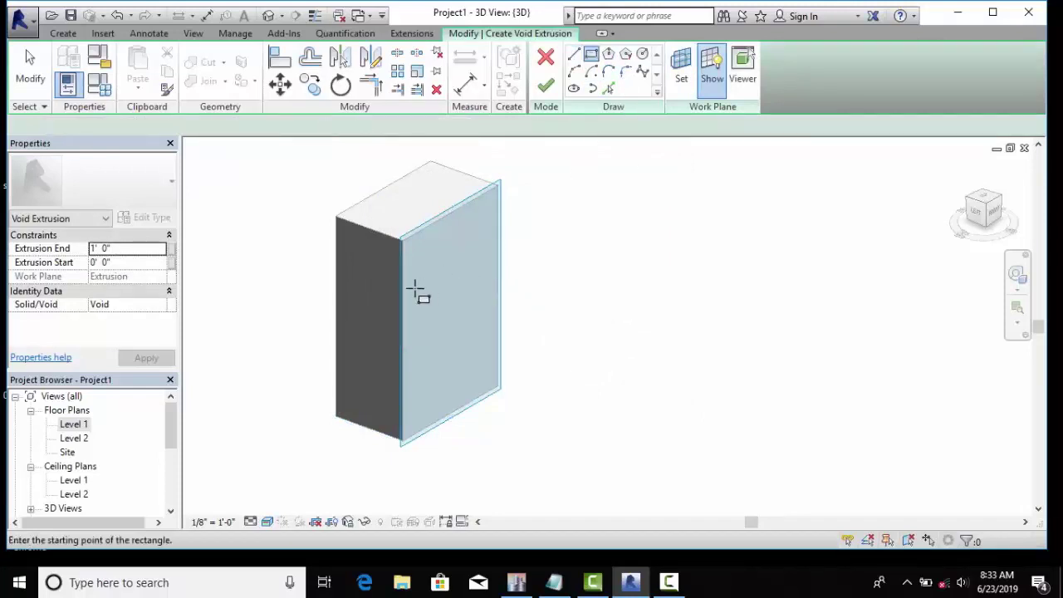
scroll(416, 291, "up", 2)
left_click(415, 239)
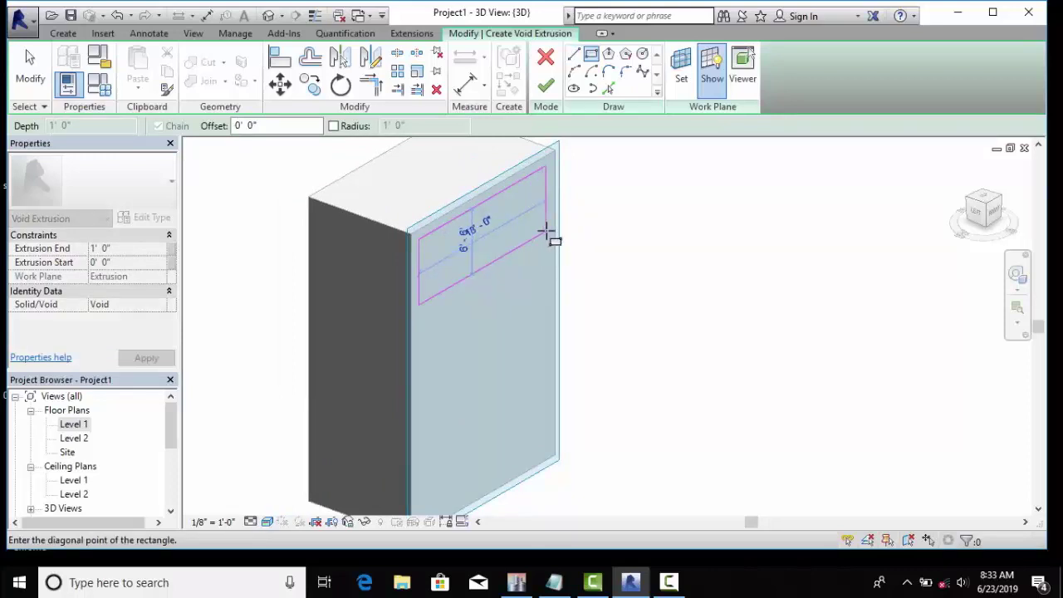
left_click(549, 230)
left_click(549, 231)
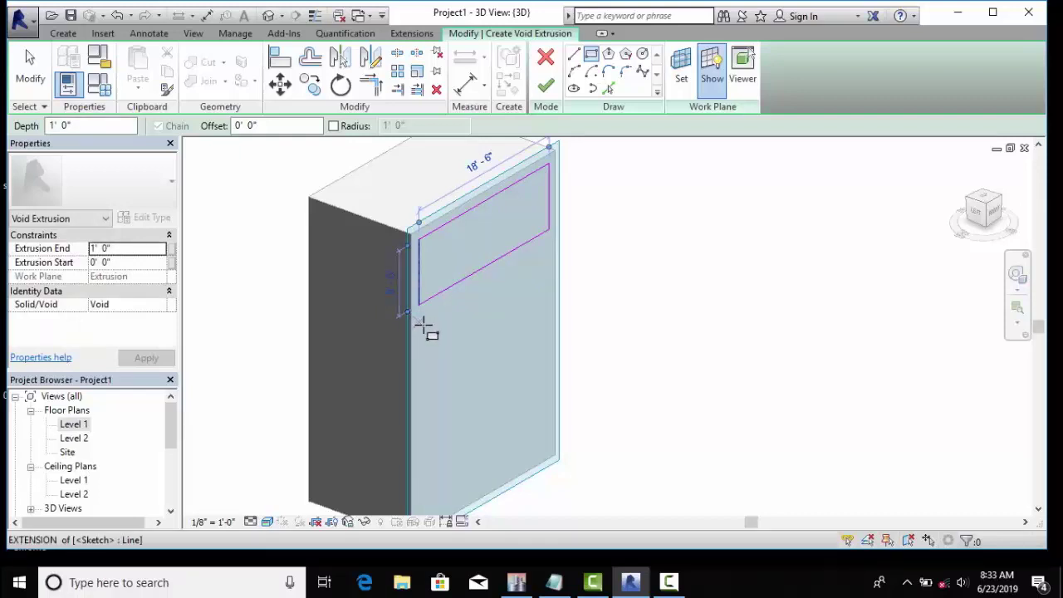
left_click(420, 322)
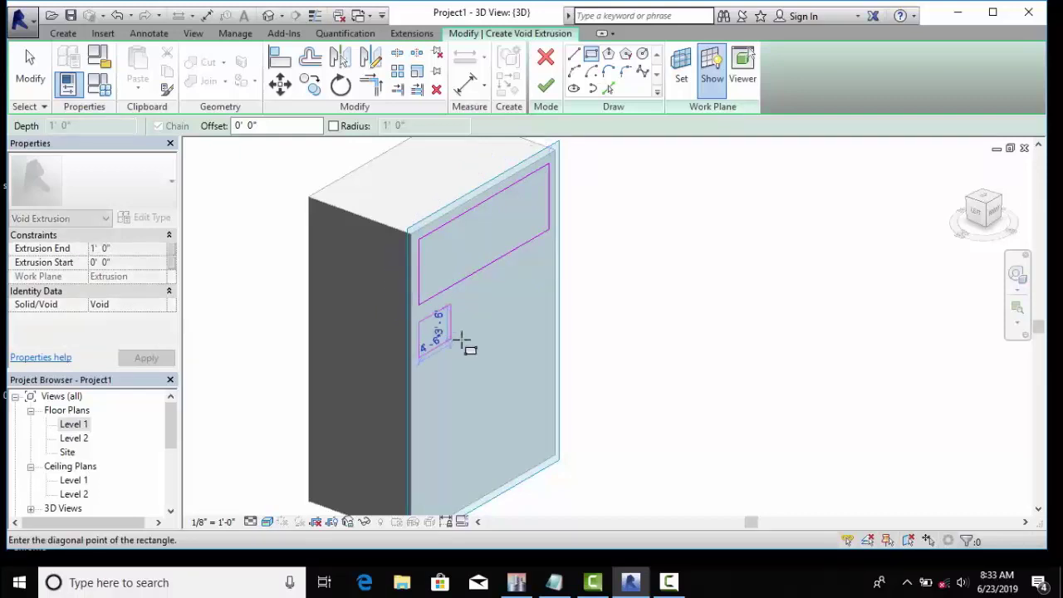
left_click(549, 321)
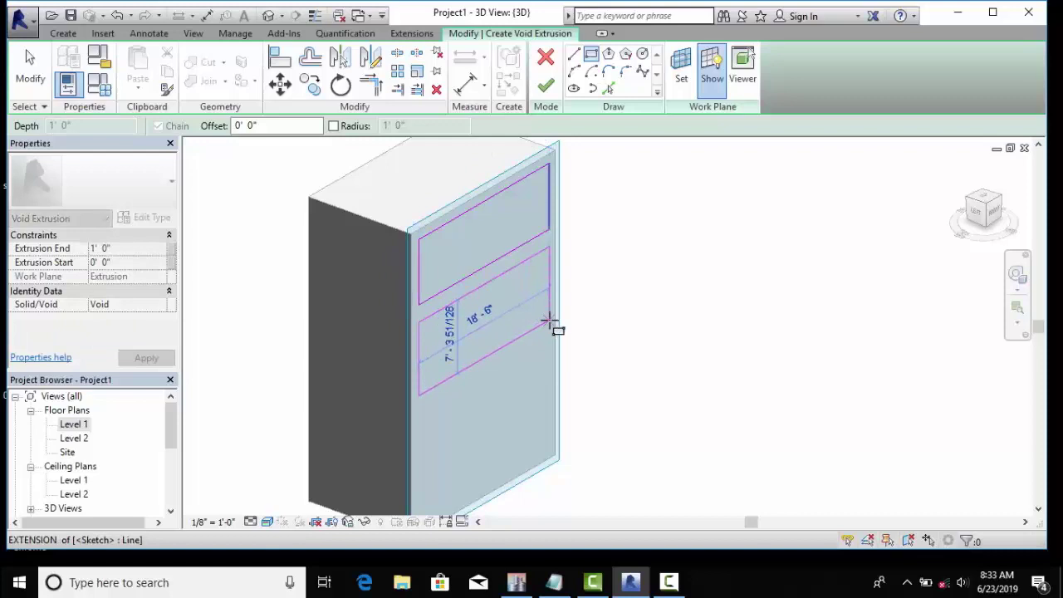
left_click(550, 320)
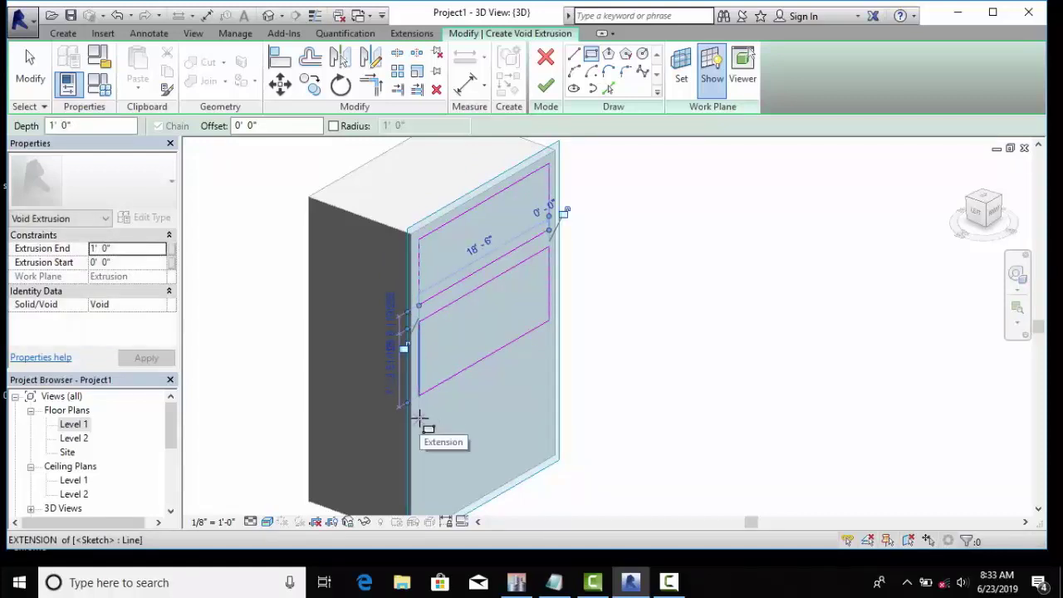
left_click(419, 416)
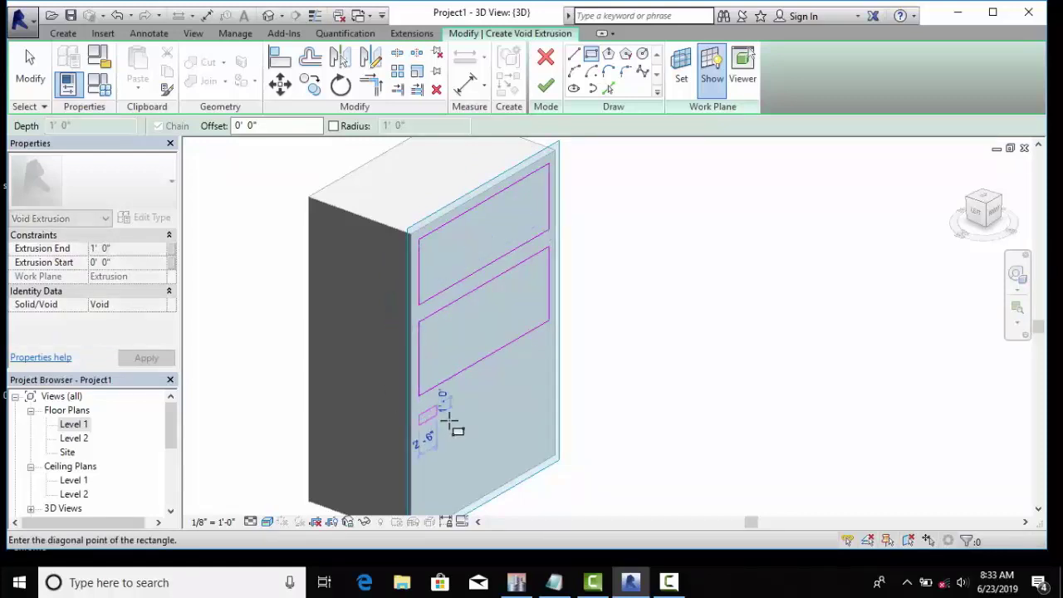
left_click(548, 420)
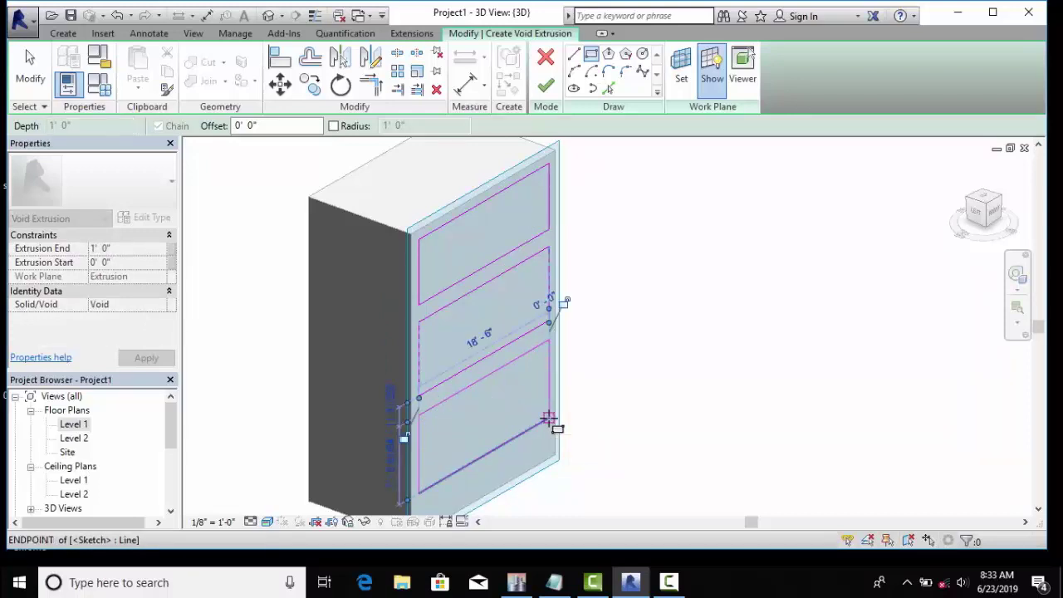
- Finish the void sketch, drag its start and end handles through the box, and finish the model
left_click(553, 90)
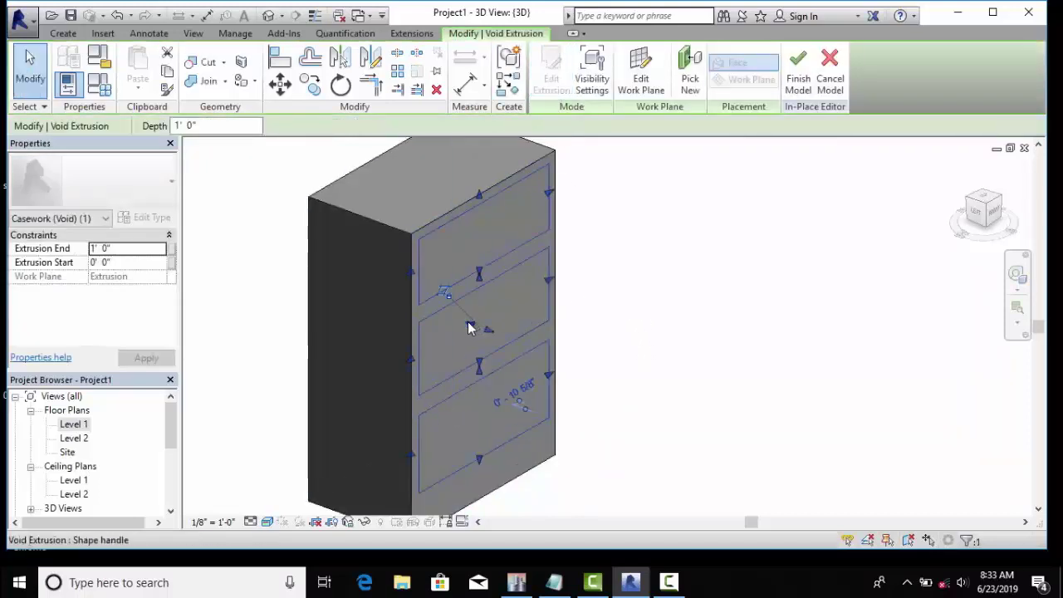
left_click_drag(481, 322, 408, 285)
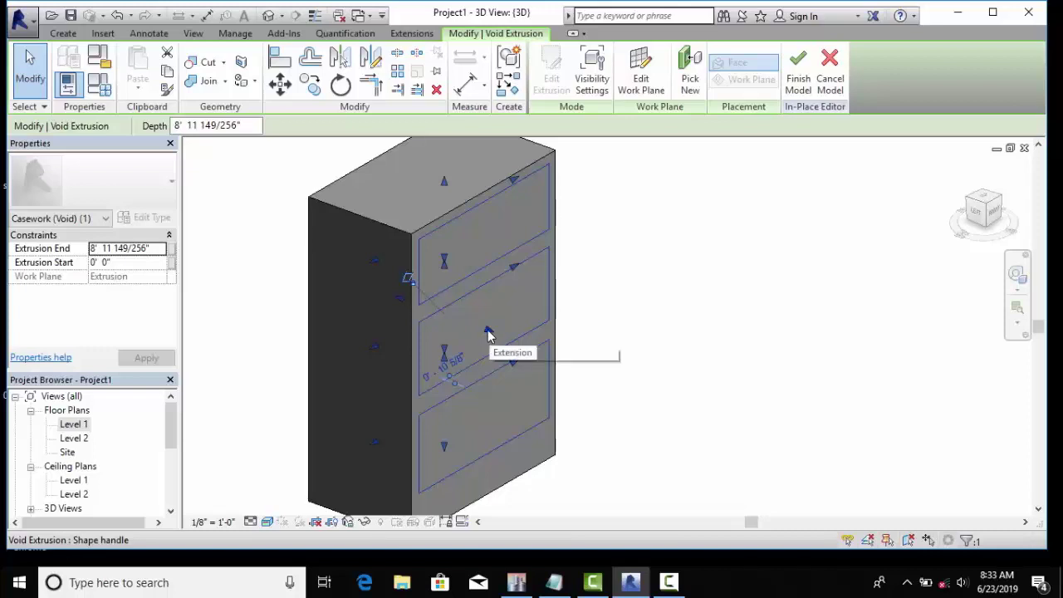
left_click_drag(488, 331, 653, 363)
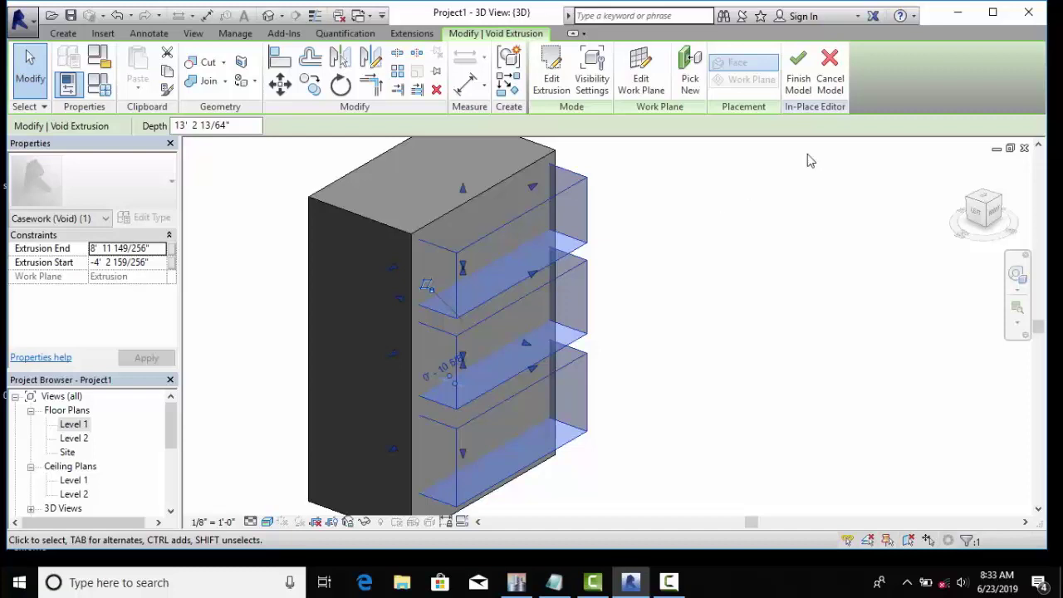
left_click(799, 72)
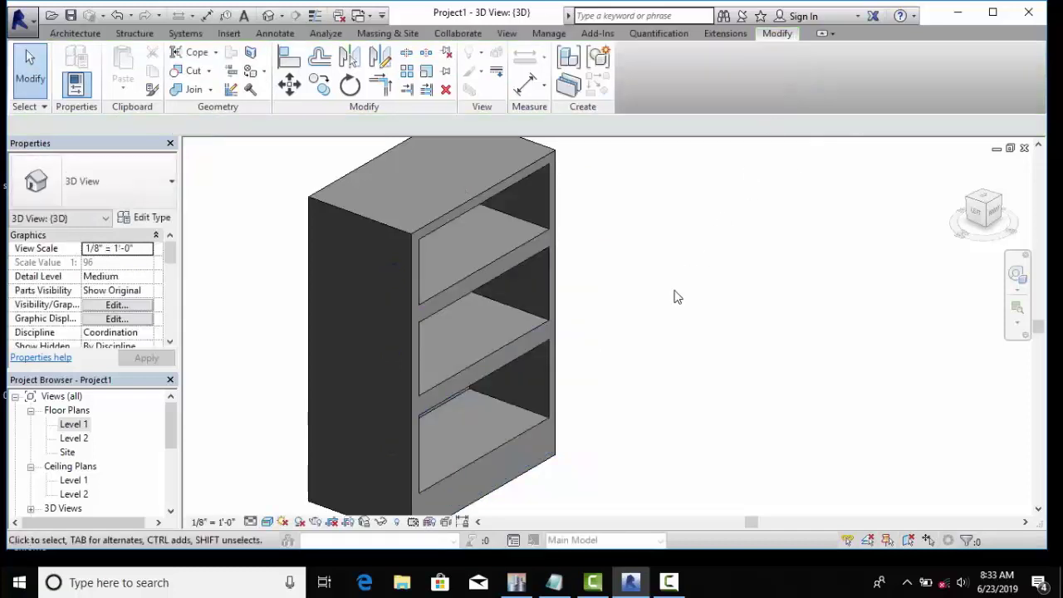
- Orbit and pan the 3D view to show the three shelf openings from the front
mouse_move(703, 332)
middle_mouse_down("shift")
mouse_move(567, 308)
mouse_move(653, 311)
mouse_move(642, 342)
middle_mouse_up("shift")
mouse_move(626, 305)
middle_mouse_down("shift")
mouse_move(601, 308)
mouse_move(626, 290)
mouse_move(418, 247)
middle_mouse_up("shift")
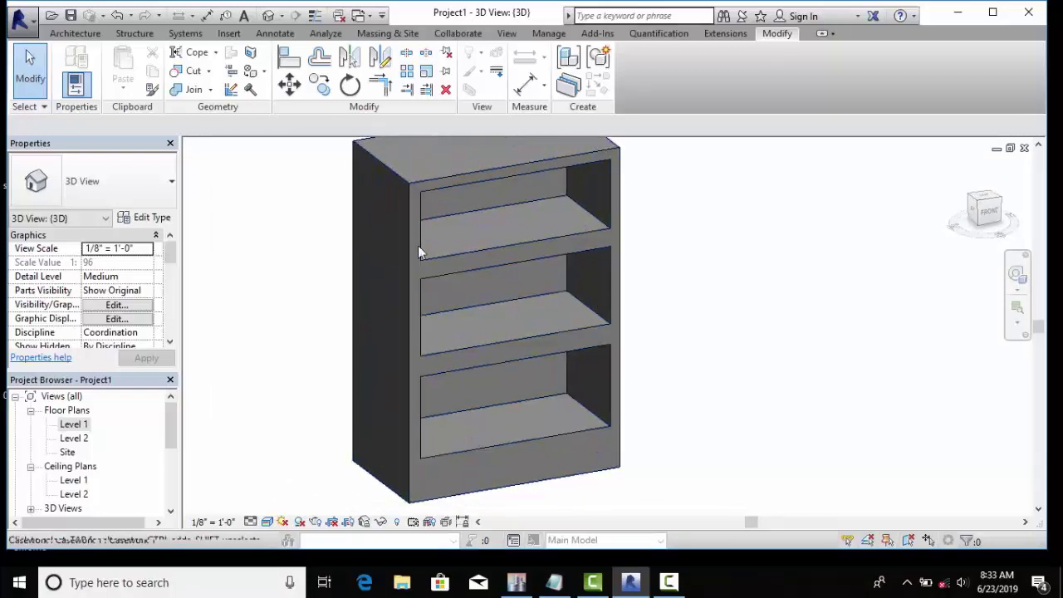
left_click(76, 34)
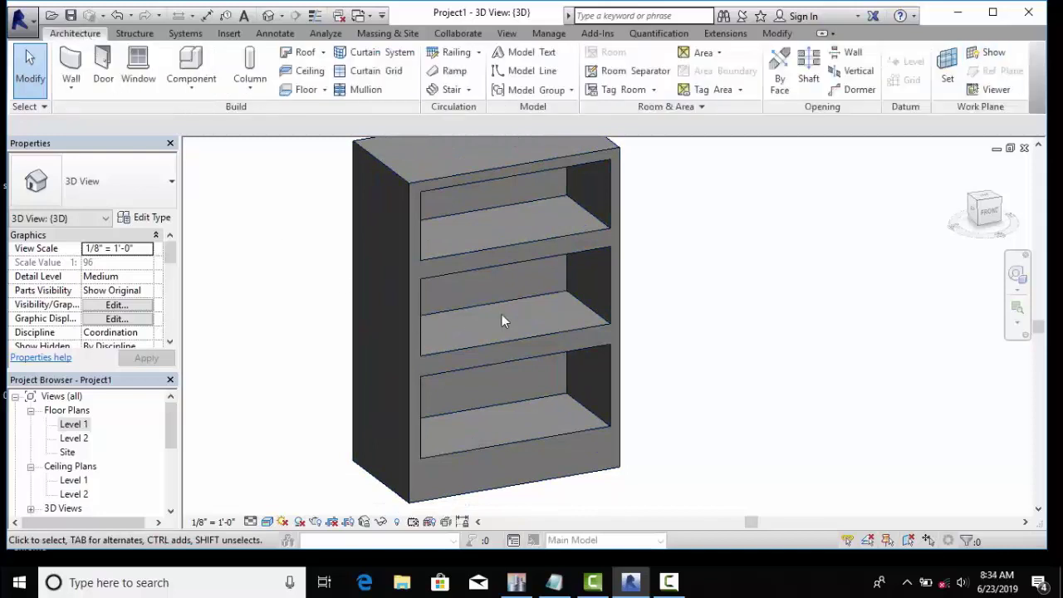
middle_click_drag(501, 322, 453, 270, "shift")
left_click(446, 260)
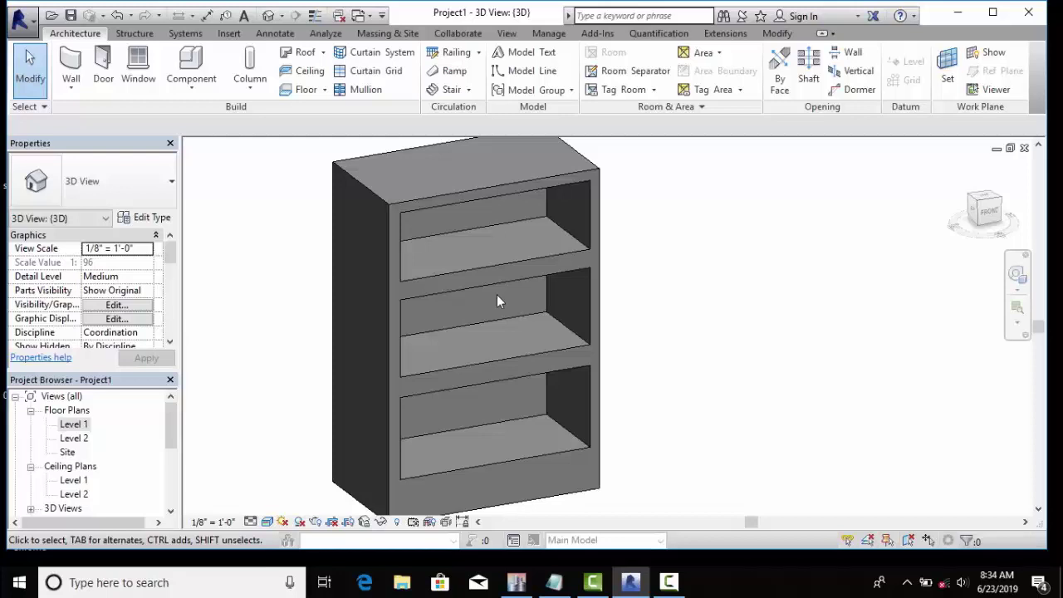
middle_click_drag(678, 365, 704, 355)
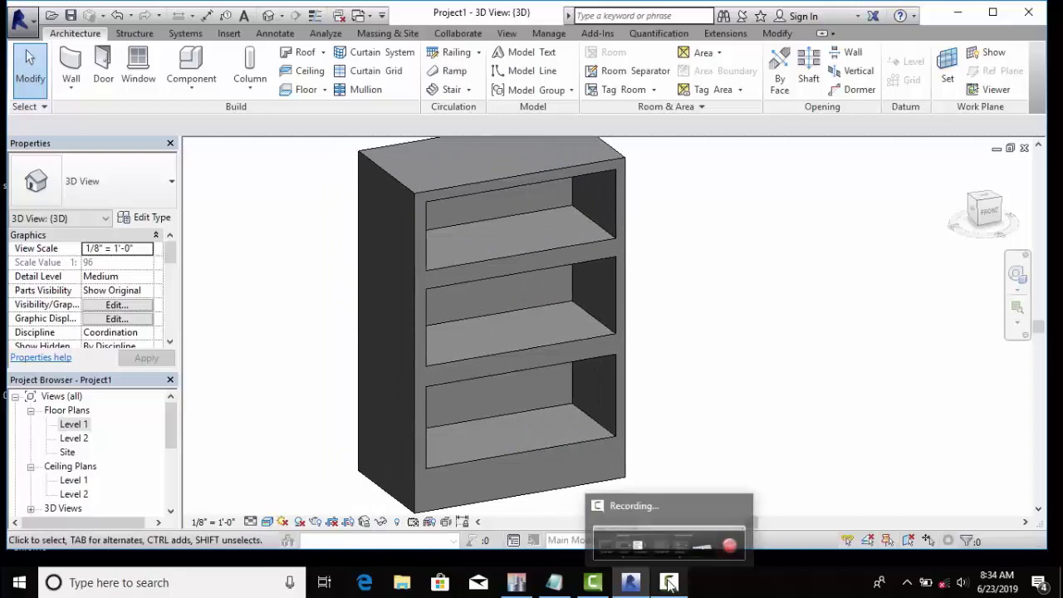
- Open the screen recorder's controls from the taskbar to stop recording
left_click(669, 584)
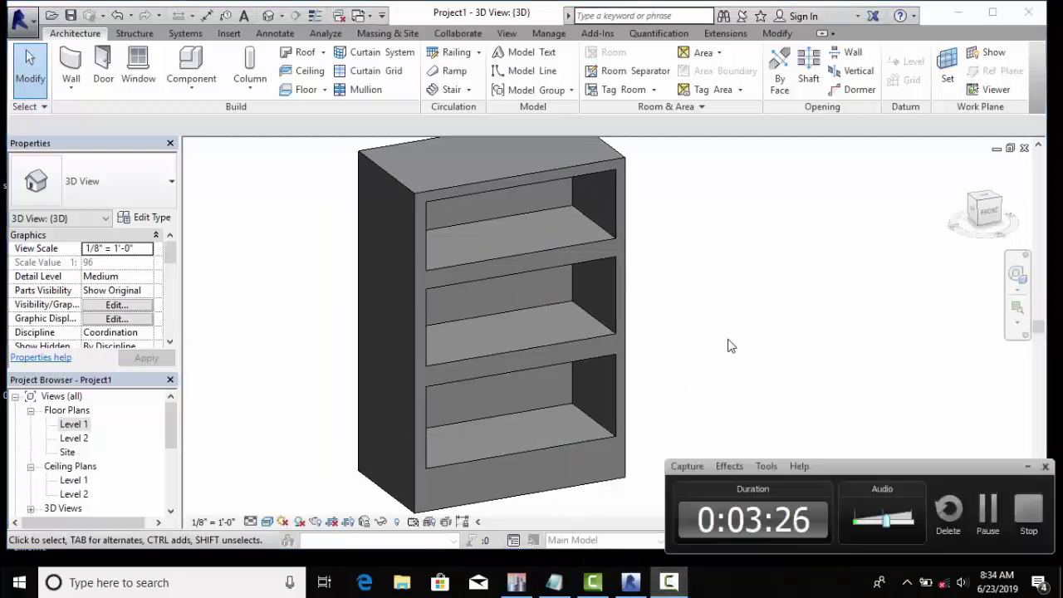